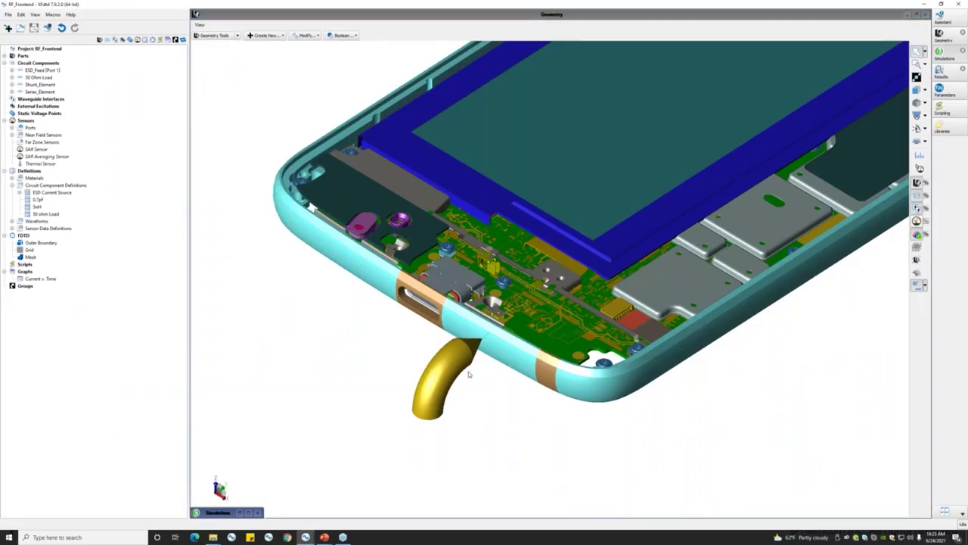
Orbit the phone slightly, zoom out, then zoom in on the PCB pads beside the USB connector
left_click_drag(484, 378, 489, 364)
scroll(488, 369, "down", 5)
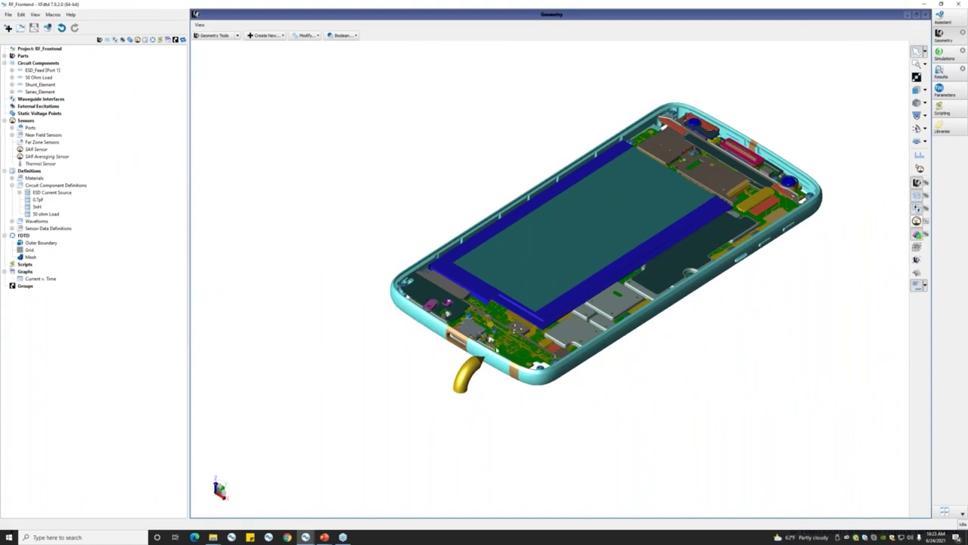
scroll(490, 350, "up", 3)
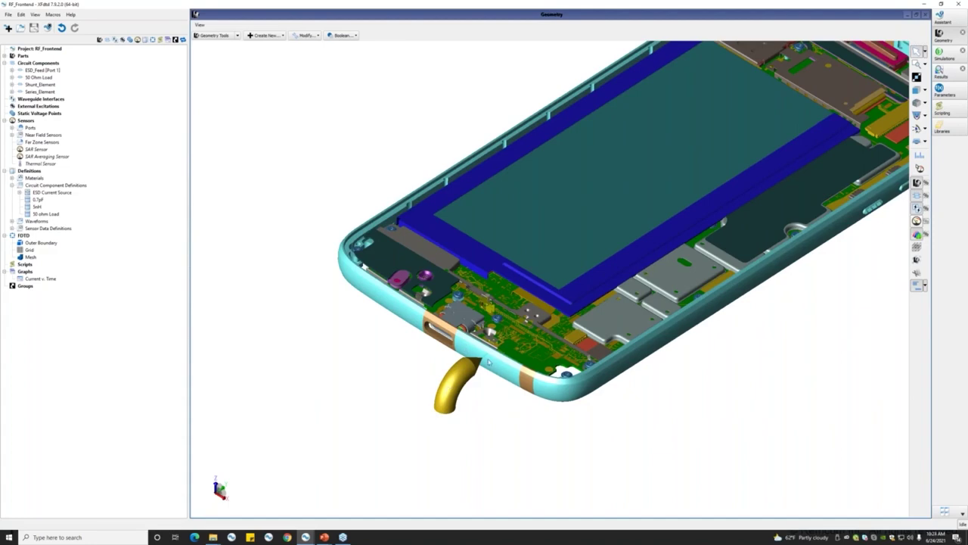
scroll(502, 347, "up", 2)
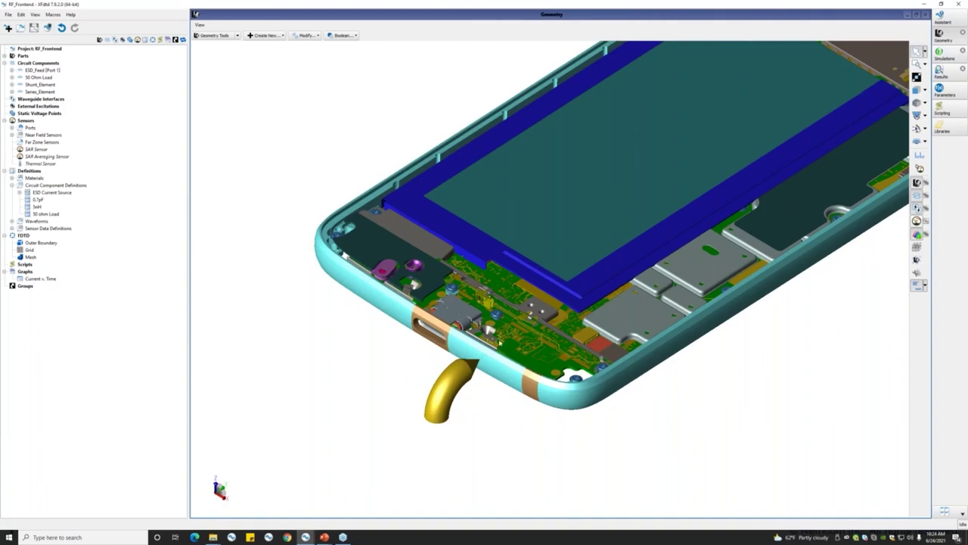
scroll(502, 347, "up", 6)
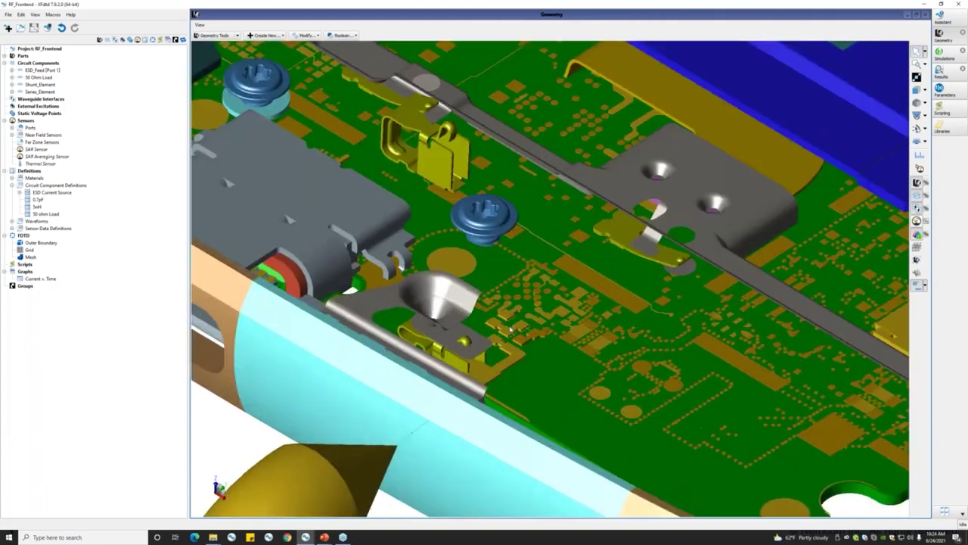
scroll(511, 327, "up", 6)
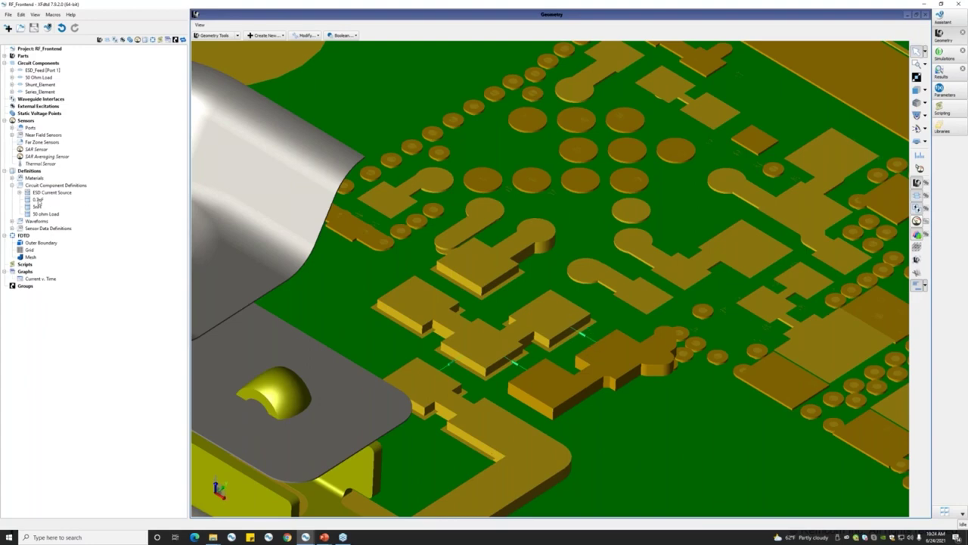
Review the 0.7pF capacitor definition and close it
double_click(37, 200)
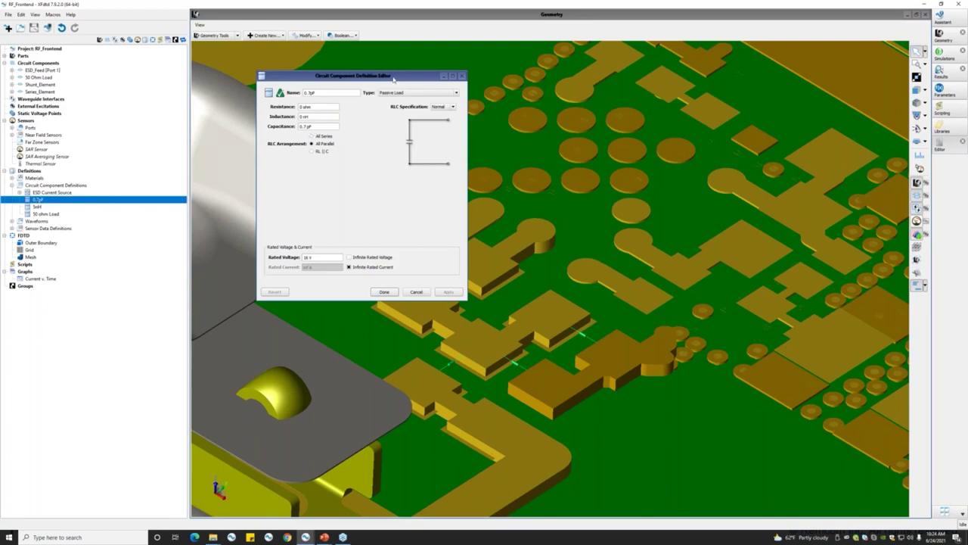
left_click_drag(397, 76, 690, 127)
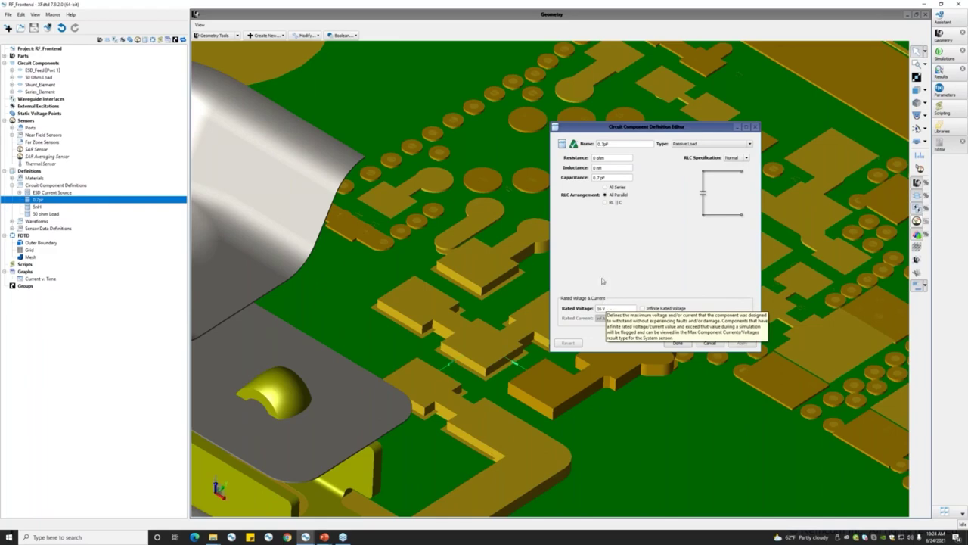
left_click(677, 343)
Zoom out to show the phone's bottom edge near the connector
scroll(627, 285, "down", 2)
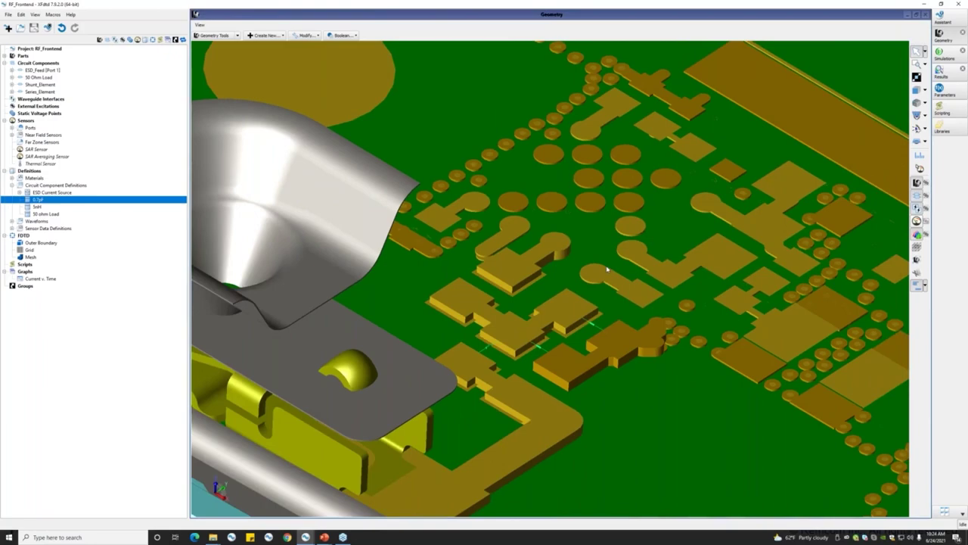
scroll(606, 269, "down", 5)
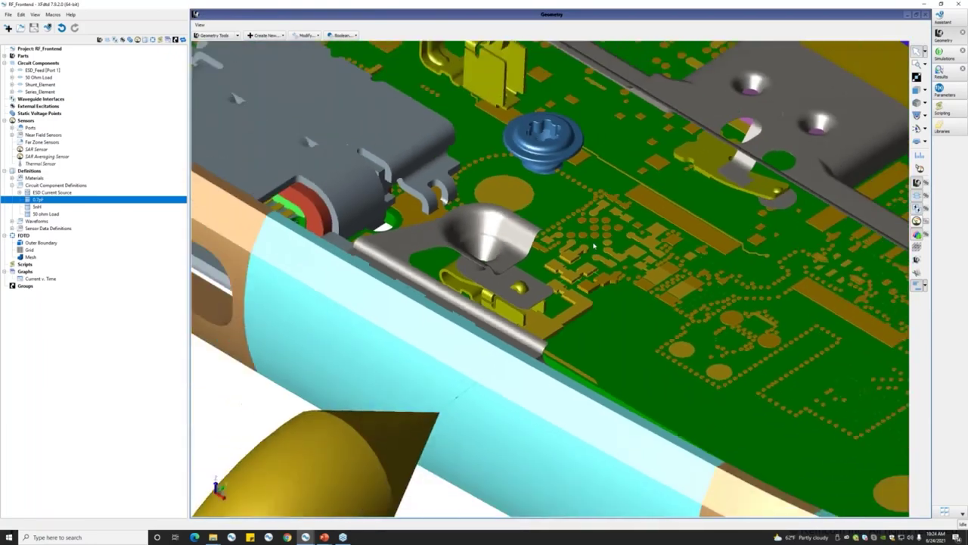
scroll(594, 246, "down", 5)
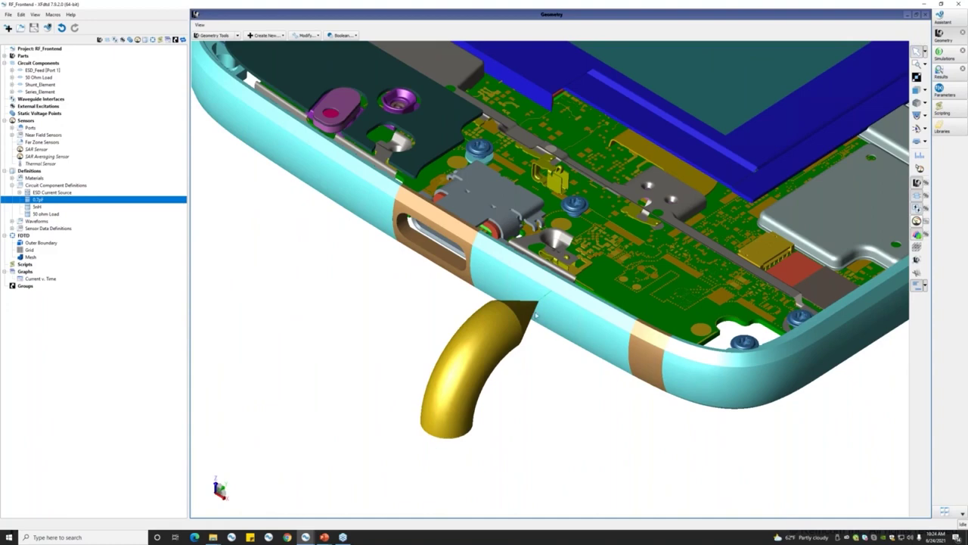
Confirm the ESD Current Source is a 1 A current feed with the 15 kV HBM waveform, then select that waveform
double_click(52, 192)
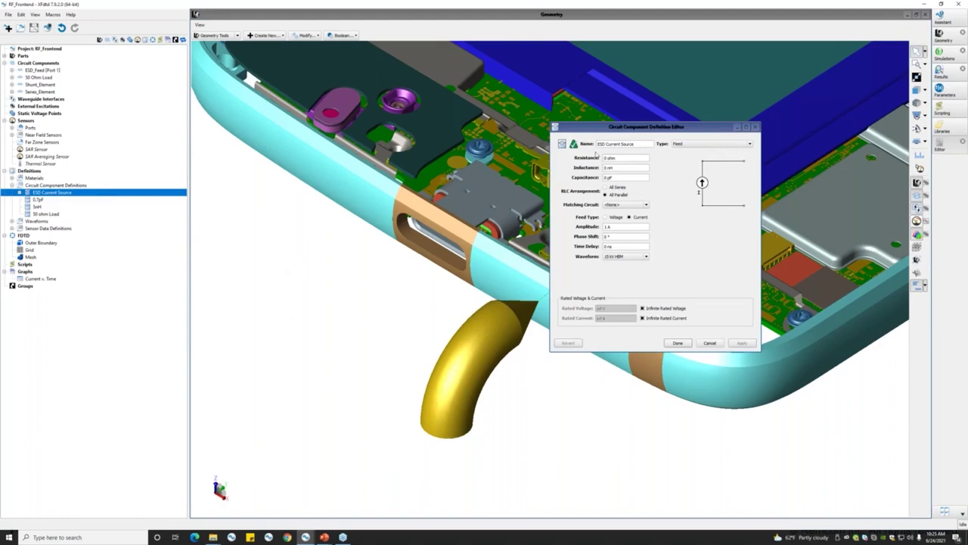
left_click_drag(675, 127, 759, 131)
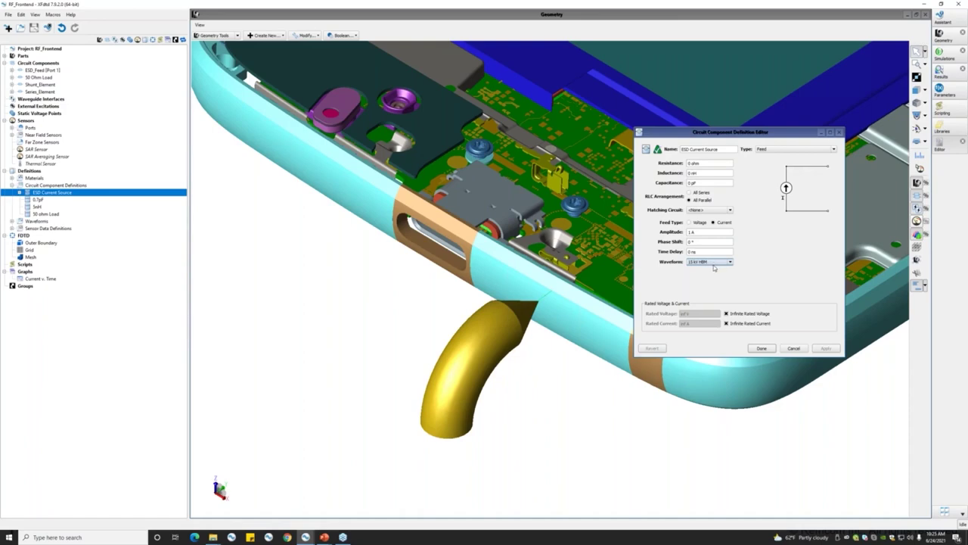
left_click(763, 349)
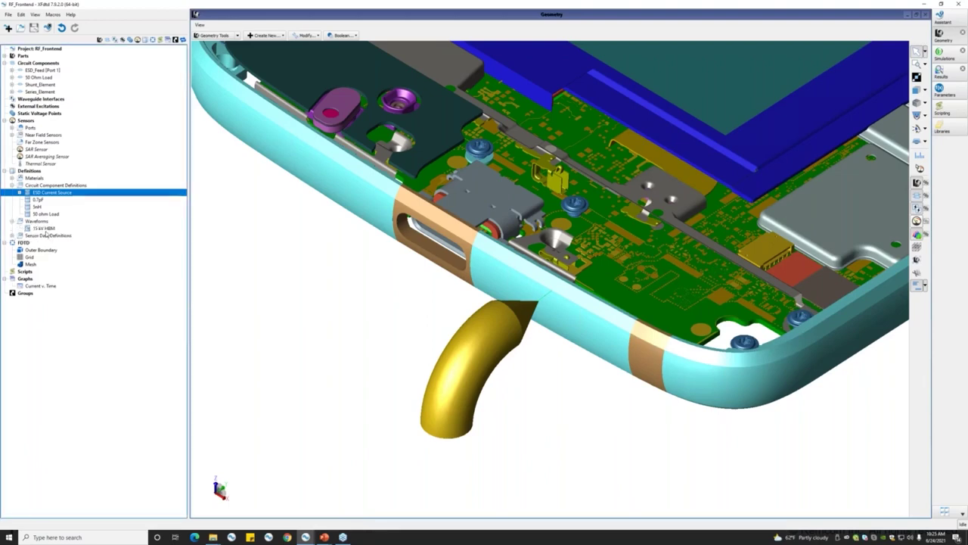
left_click(45, 229)
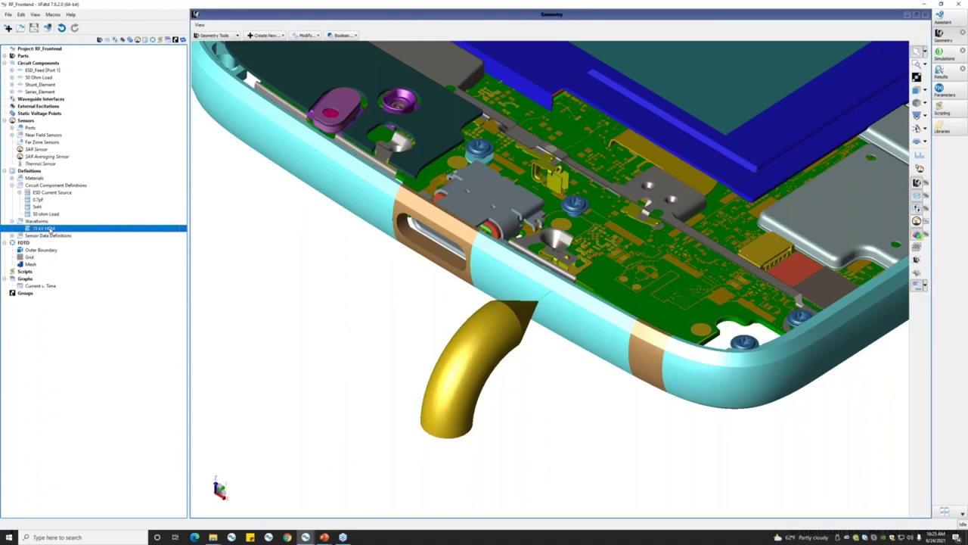
Inspect the 15 kV HBM waveform plots, close them, and reframe the view on the phone's edge
double_click(50, 229)
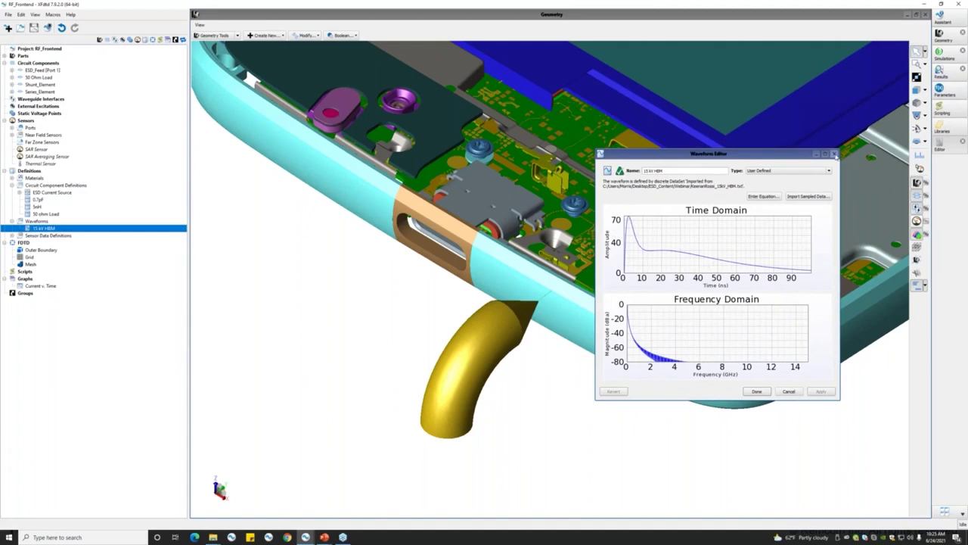
left_click(834, 154)
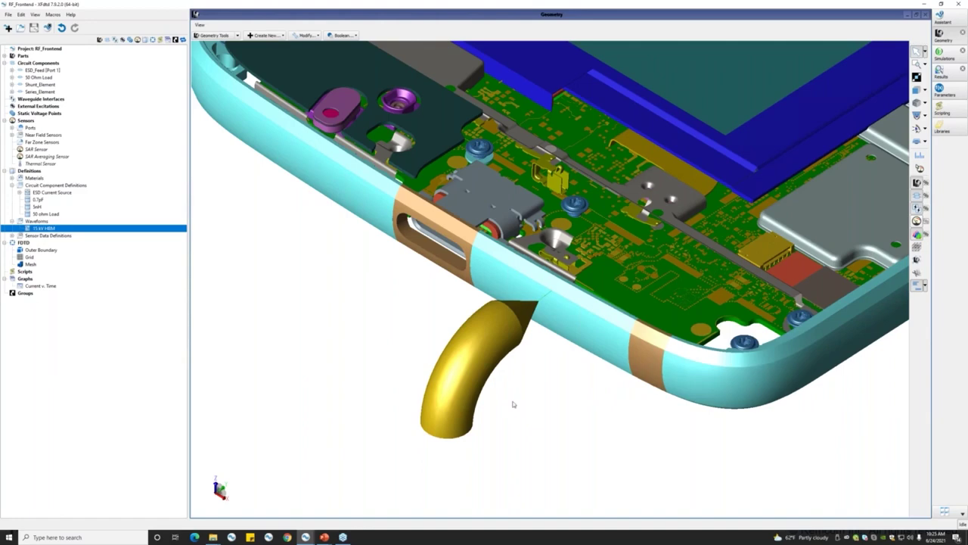
middle_click_drag(500, 377, 563, 309)
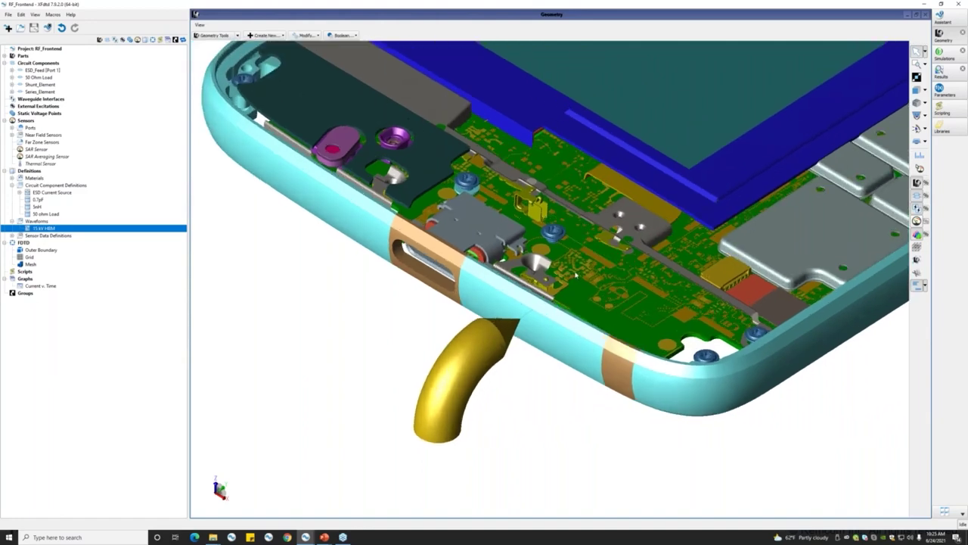
scroll(575, 276, "up", 2)
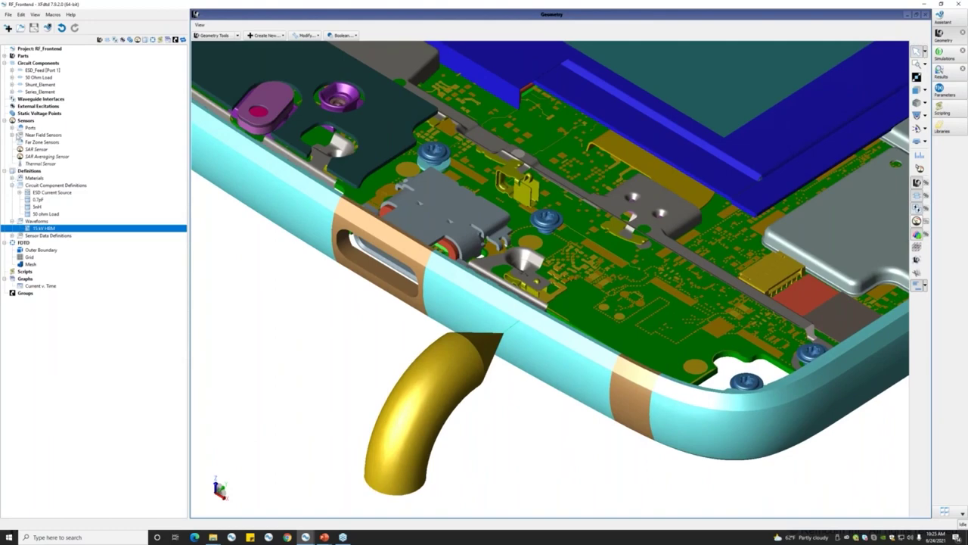
Add a new netlist circuit component with endpoints on the two board pad edges
right_click(45, 64)
mouse_move(68, 68)
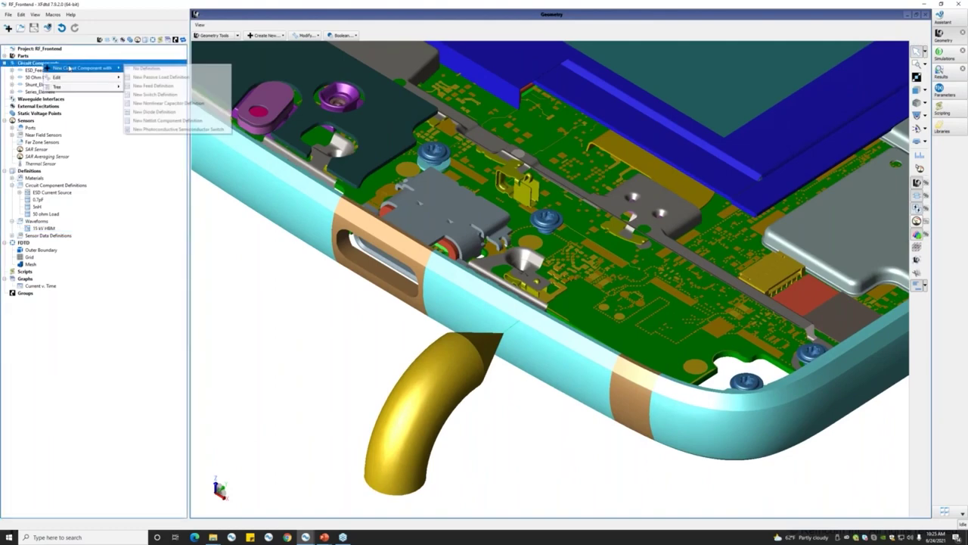
left_click(220, 123)
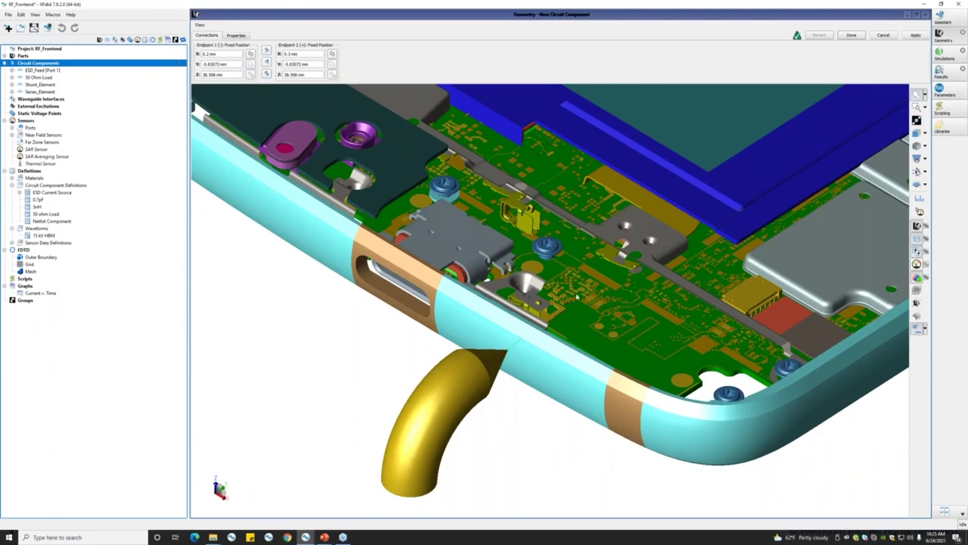
scroll(545, 284, "up", 6)
scroll(552, 311, "up", 5)
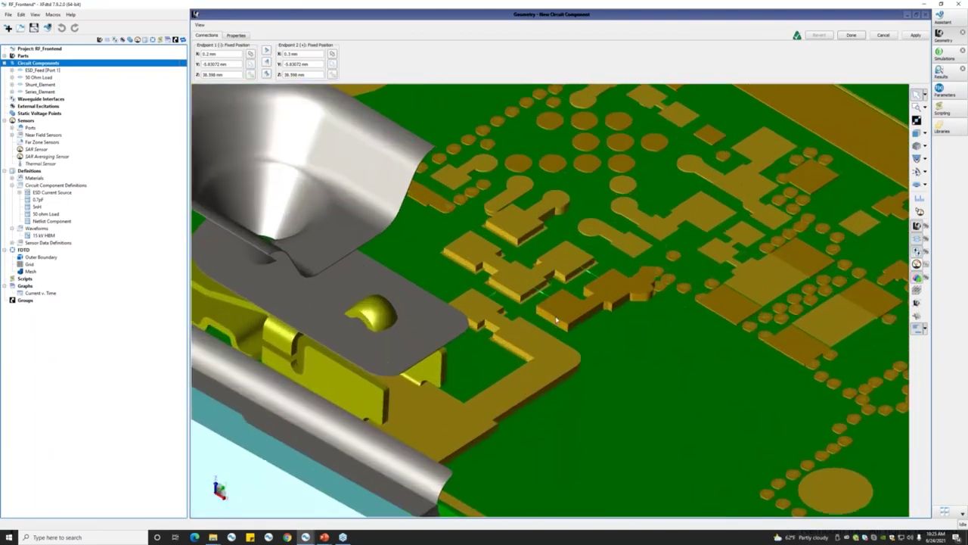
left_click(251, 64)
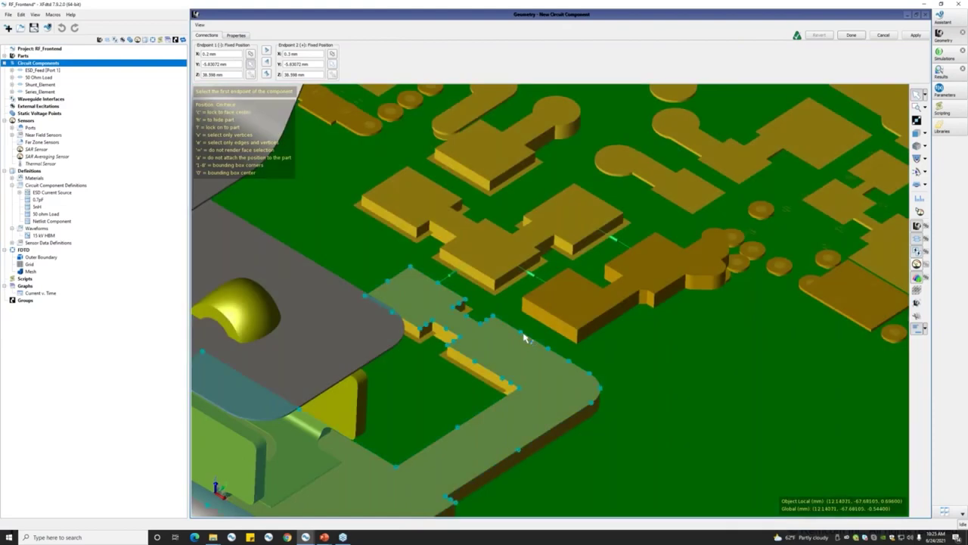
left_click(529, 333)
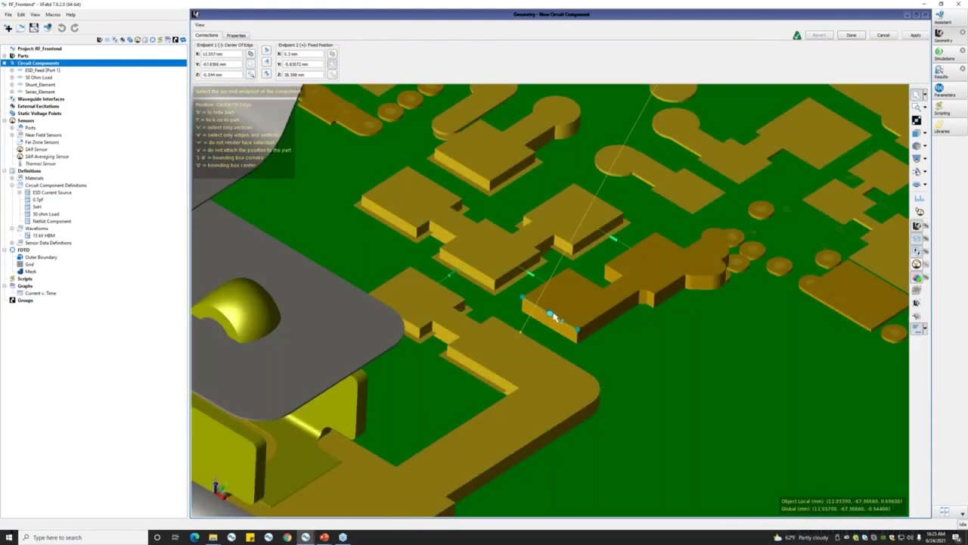
left_click(550, 316)
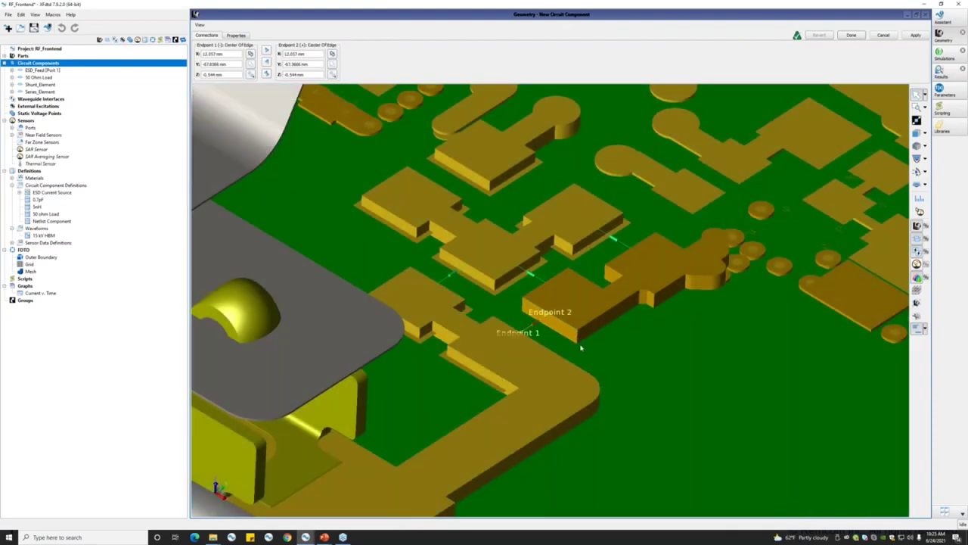
Name the component 'TVS Diode', make it not a port, and finish it
left_click(235, 35)
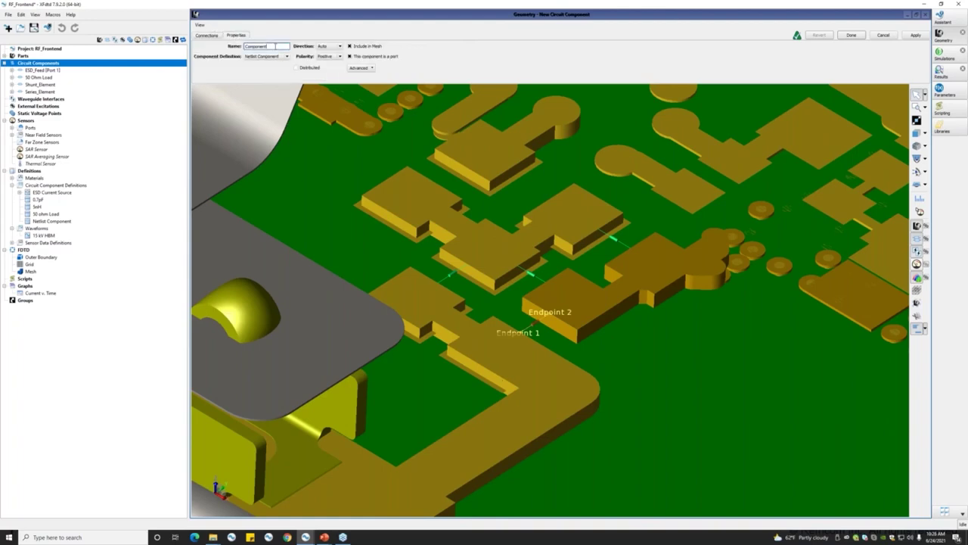
type("TVS Diode")
left_click(350, 57)
left_click(849, 35)
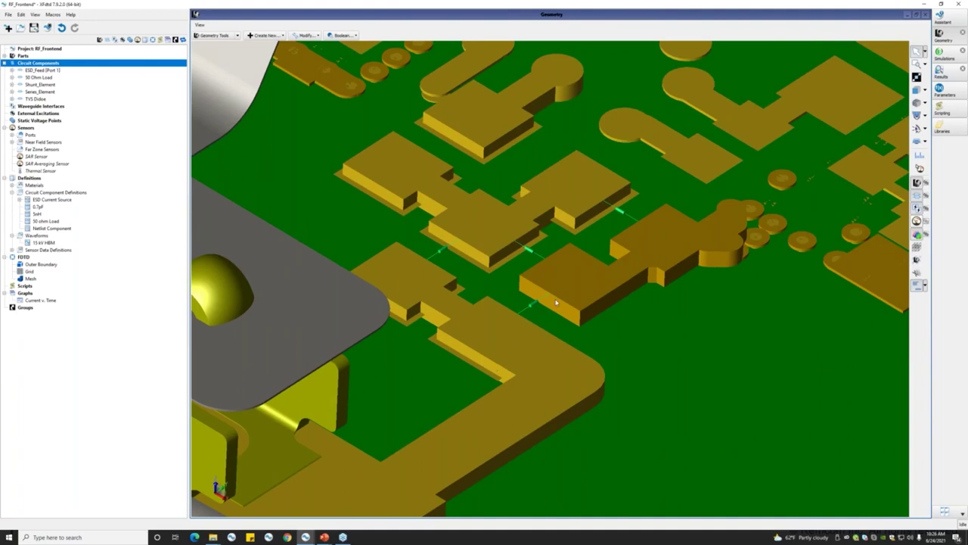
Open the Netlist Component definition and import the ESD311_U1_02N netlist file
right_click(49, 227)
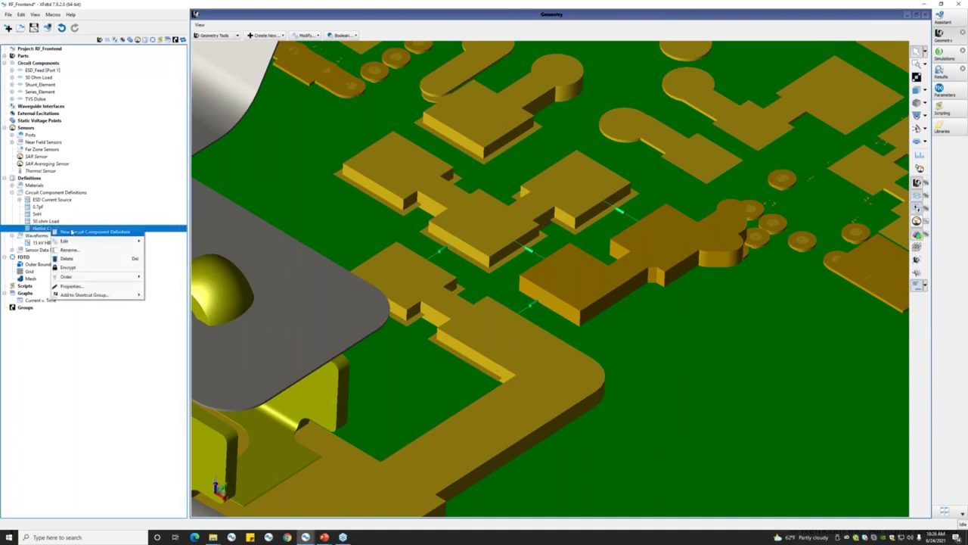
left_click(70, 250)
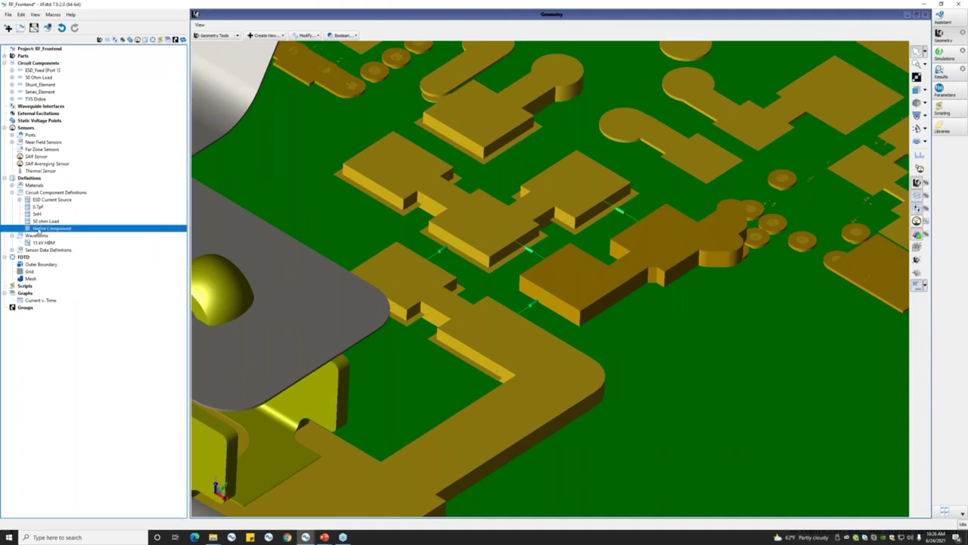
double_click(59, 228)
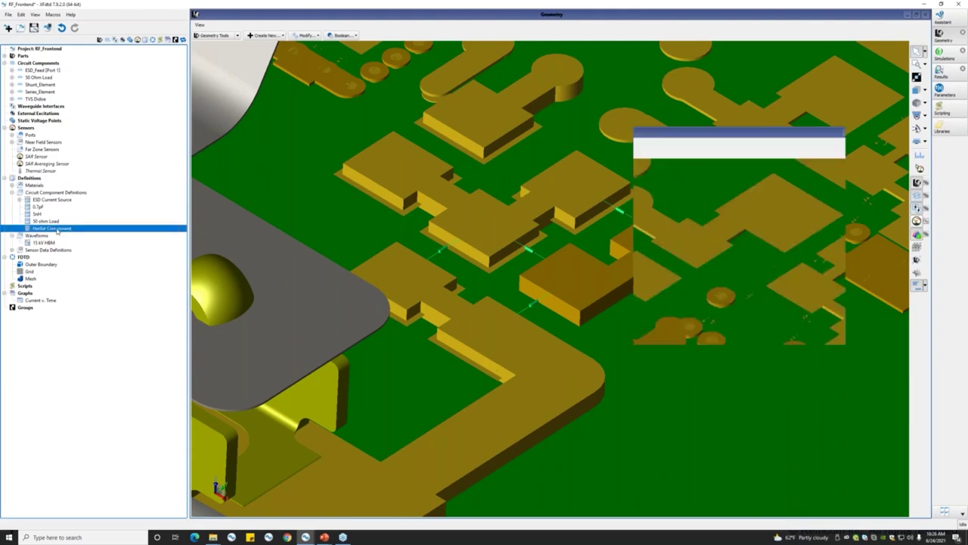
left_click_drag(721, 133, 561, 108)
left_click(531, 171)
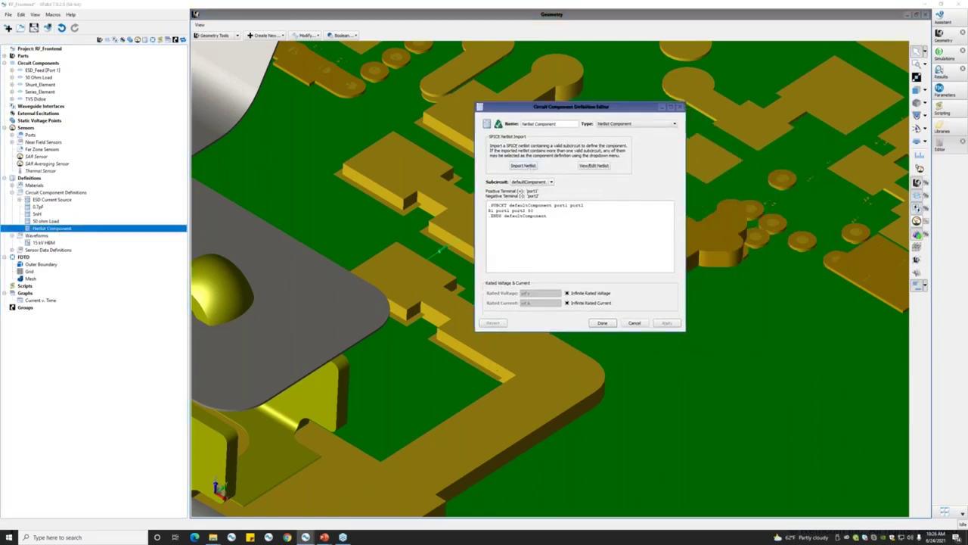
left_click(427, 124)
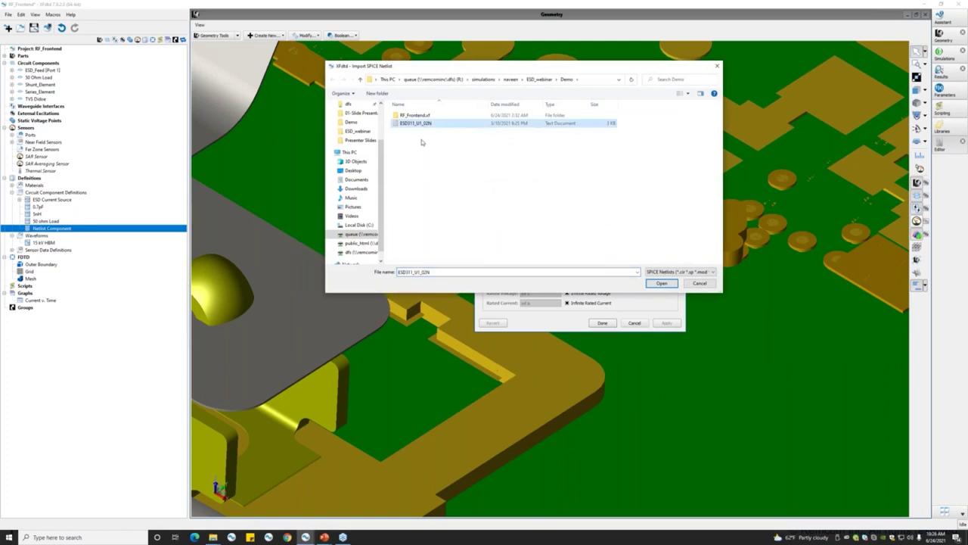
left_click(660, 283)
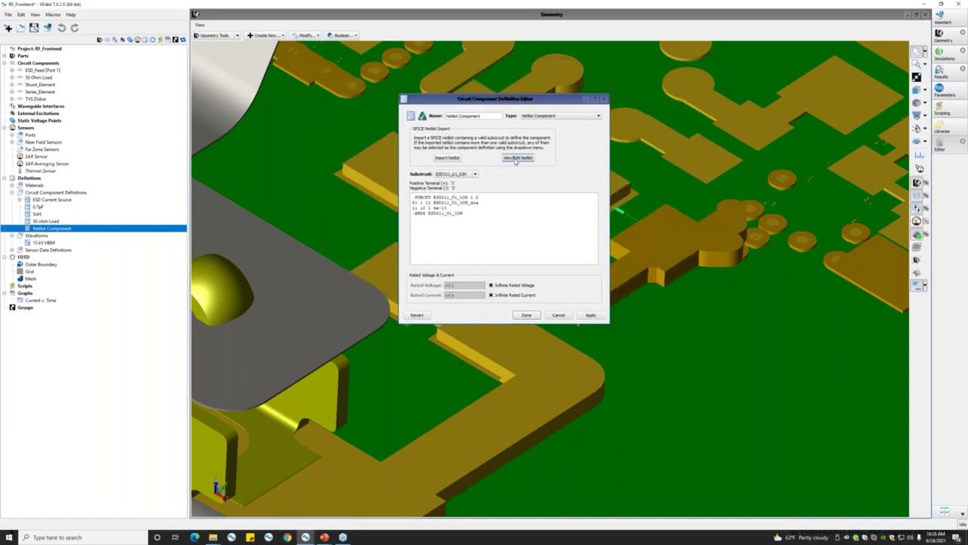
Review the imported Infineon TVS diode netlist text and close the viewer
left_click(518, 157)
left_click_drag(549, 154, 738, 137)
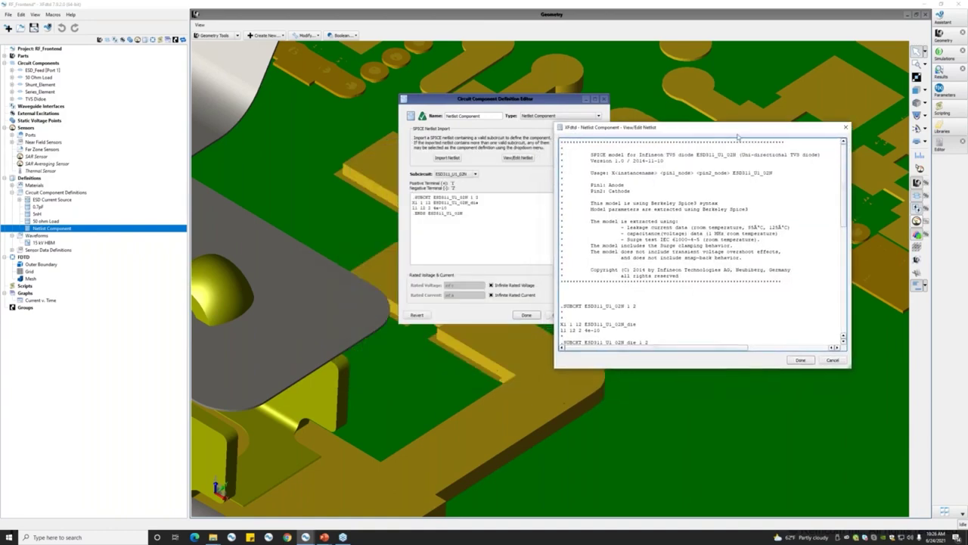
scroll(681, 220, "down", 15)
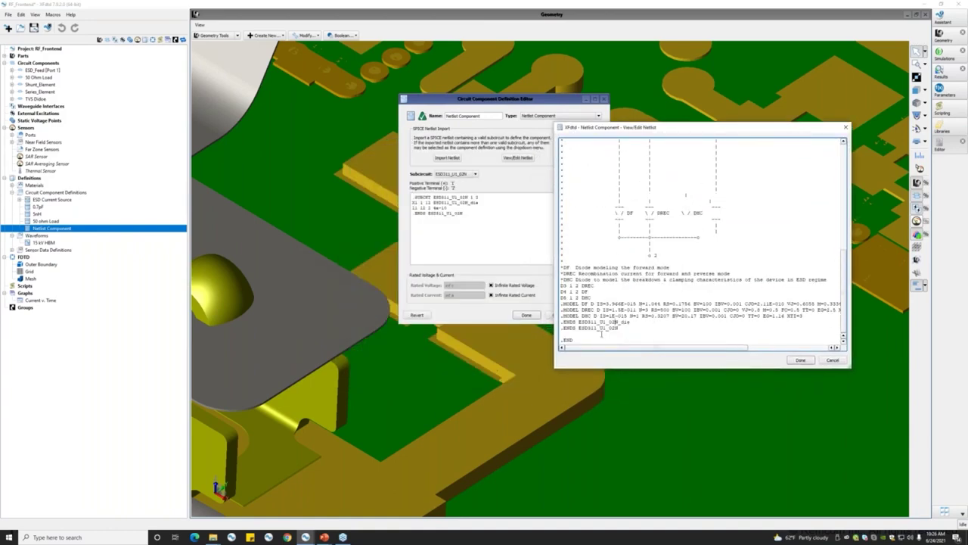
scroll(647, 270, "up", 5)
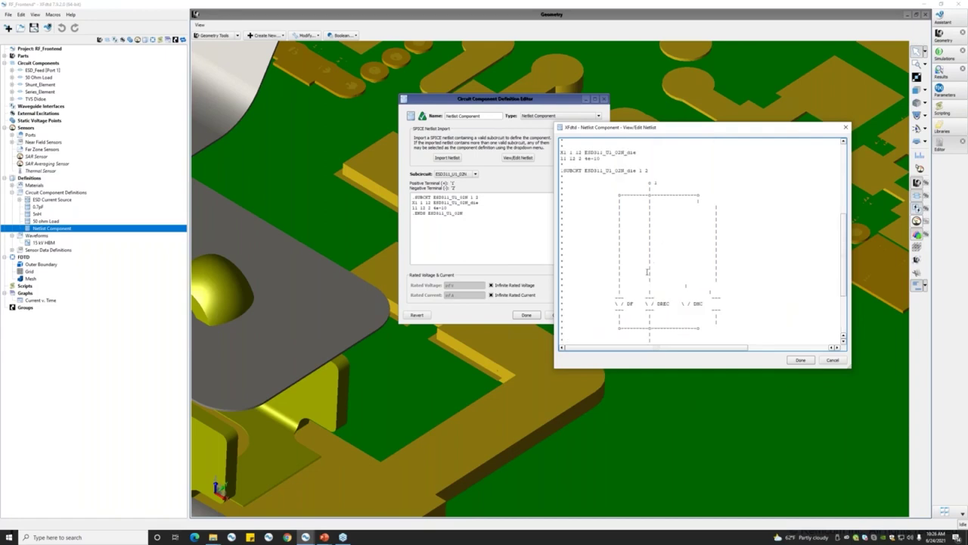
left_click(801, 360)
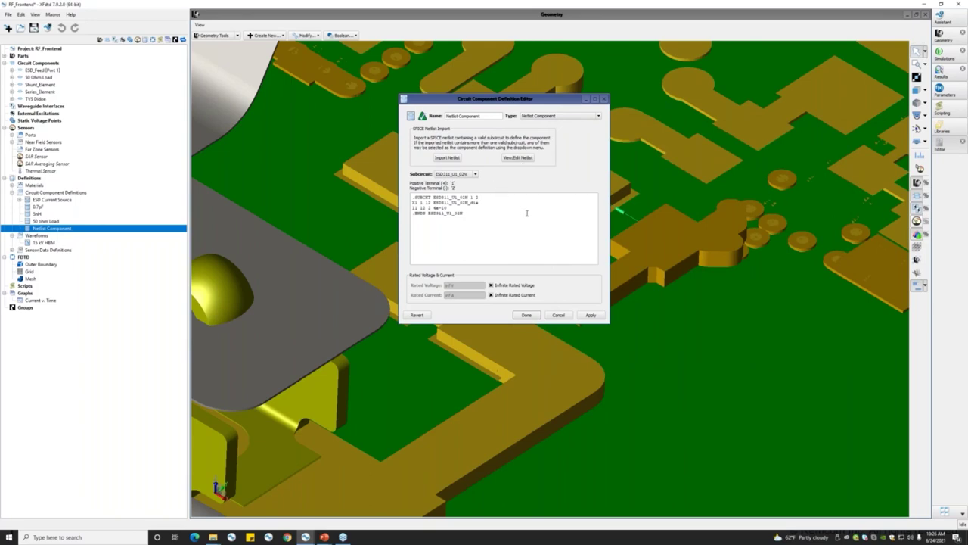
Save the netlist definition and zoom back out in the geometry window
left_click(529, 315)
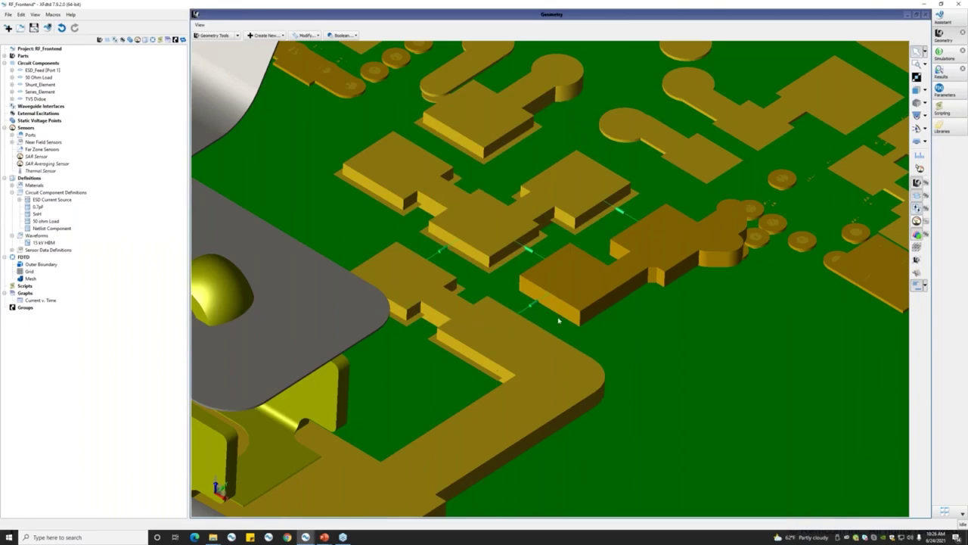
scroll(559, 320, "down", 10)
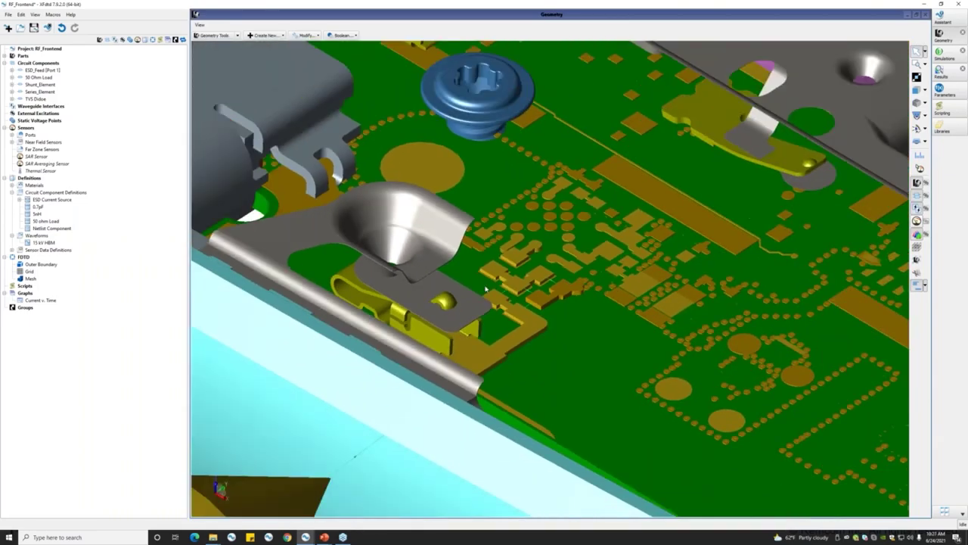
scroll(485, 288, "down", 3)
scroll(484, 286, "down", 4)
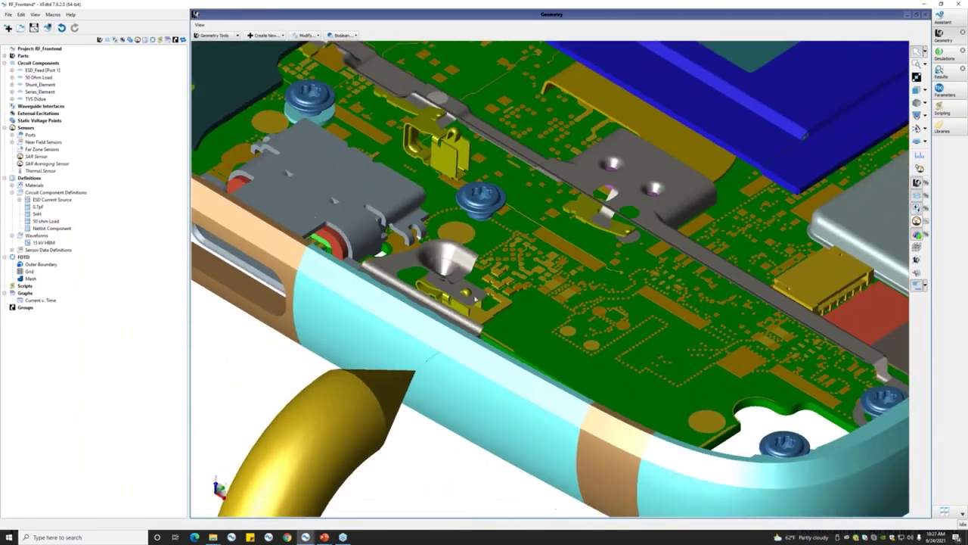
left_click(852, 19)
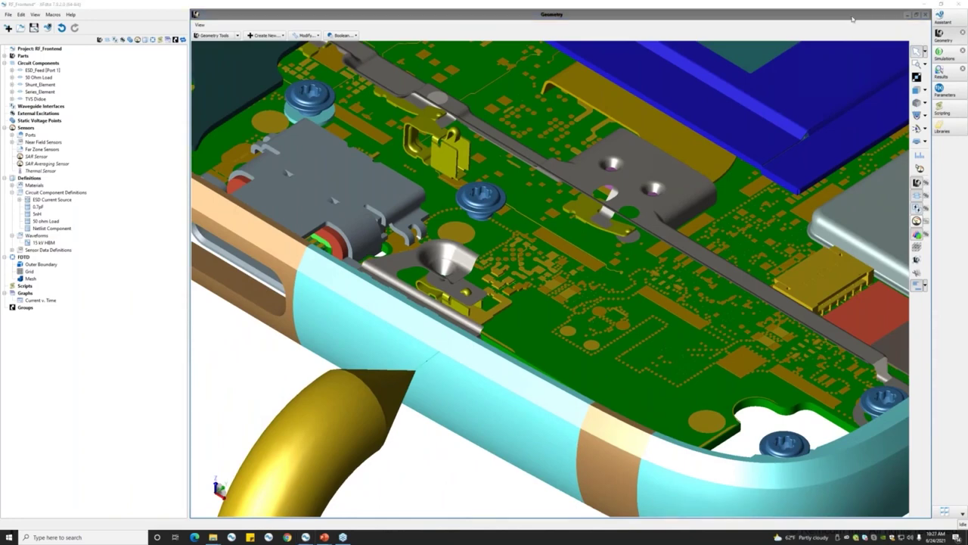
Start a new FDTD simulation and expand S-Parameters, Frequencies of Interest and the 2 ns termination criteria
left_click(939, 55)
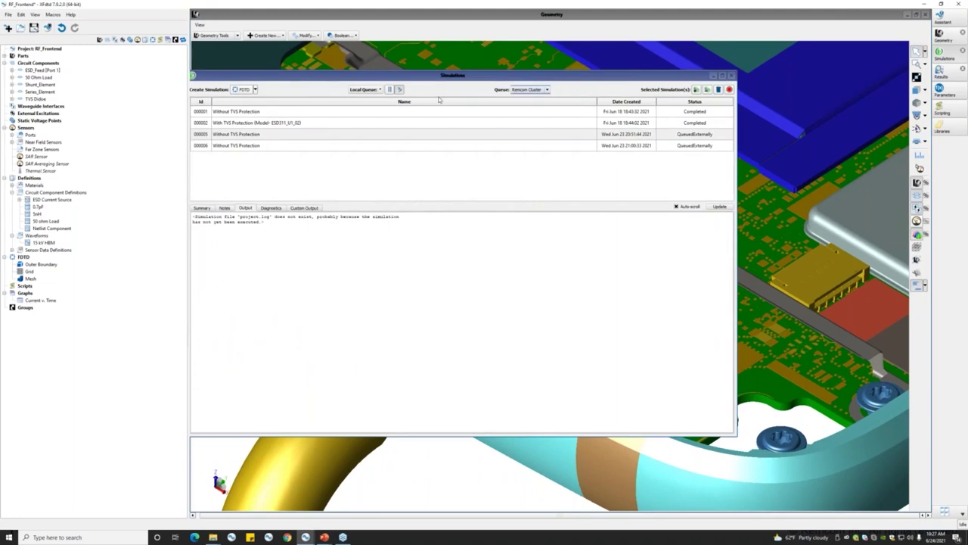
left_click(242, 90)
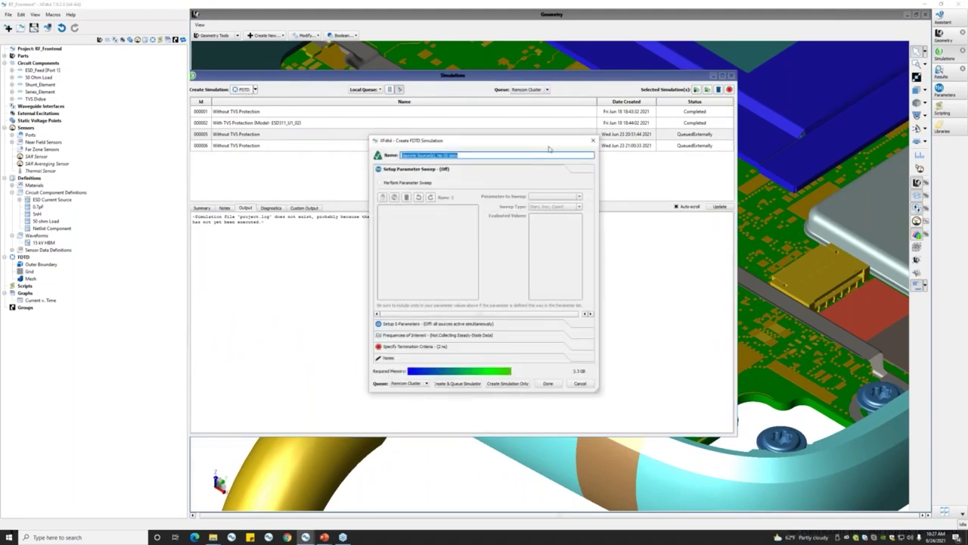
left_click_drag(542, 144, 528, 133)
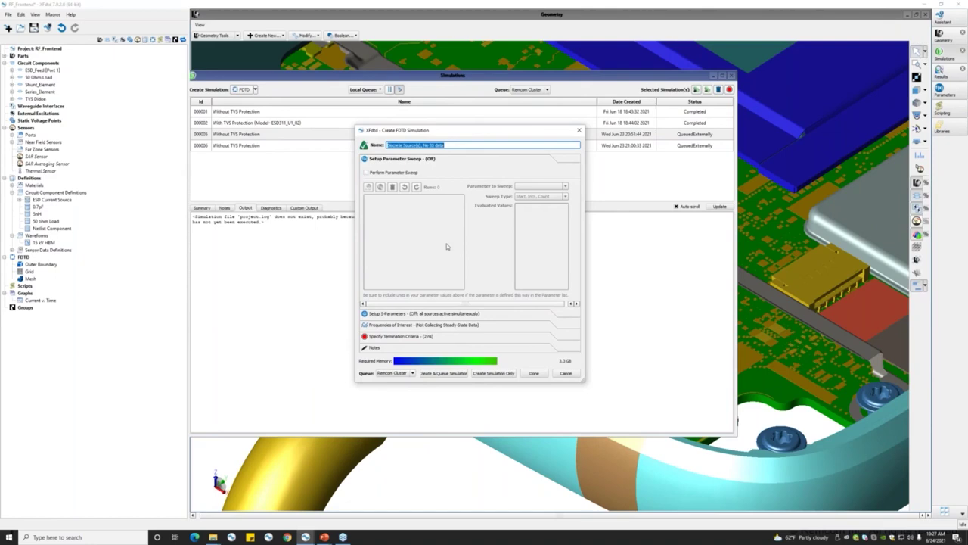
left_click(447, 314)
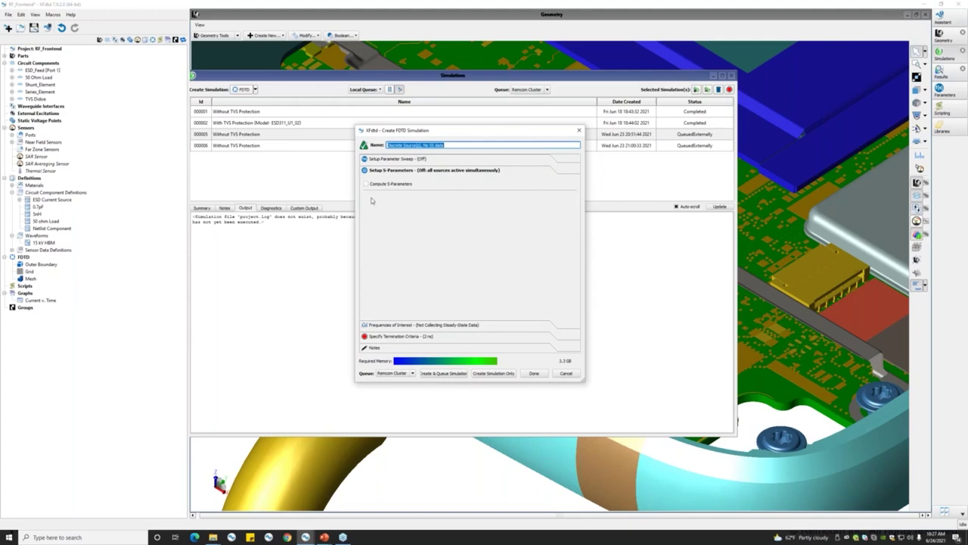
left_click(434, 326)
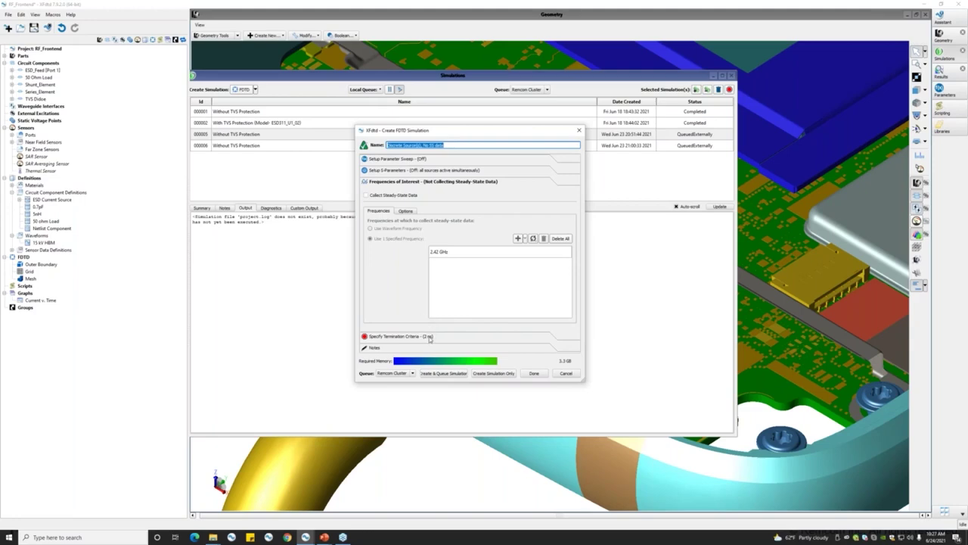
left_click(432, 338)
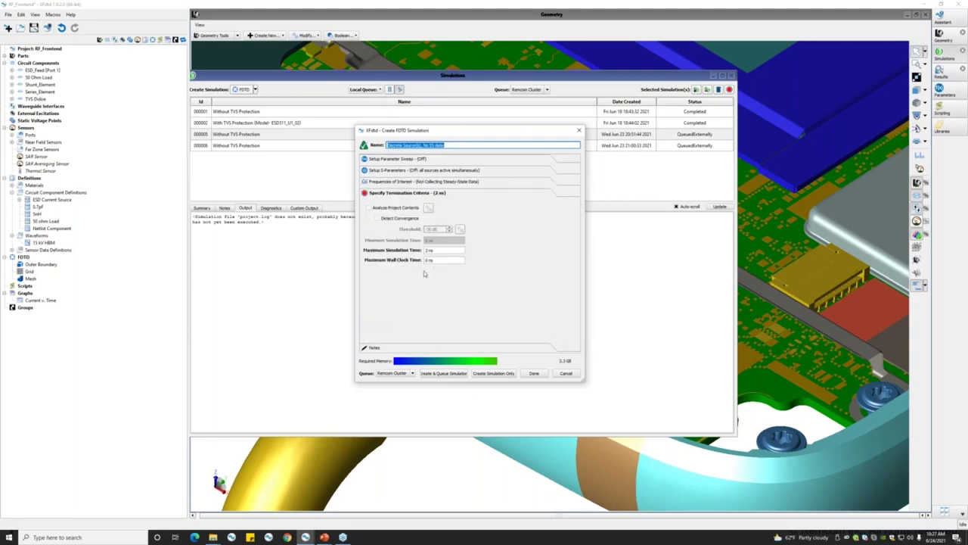